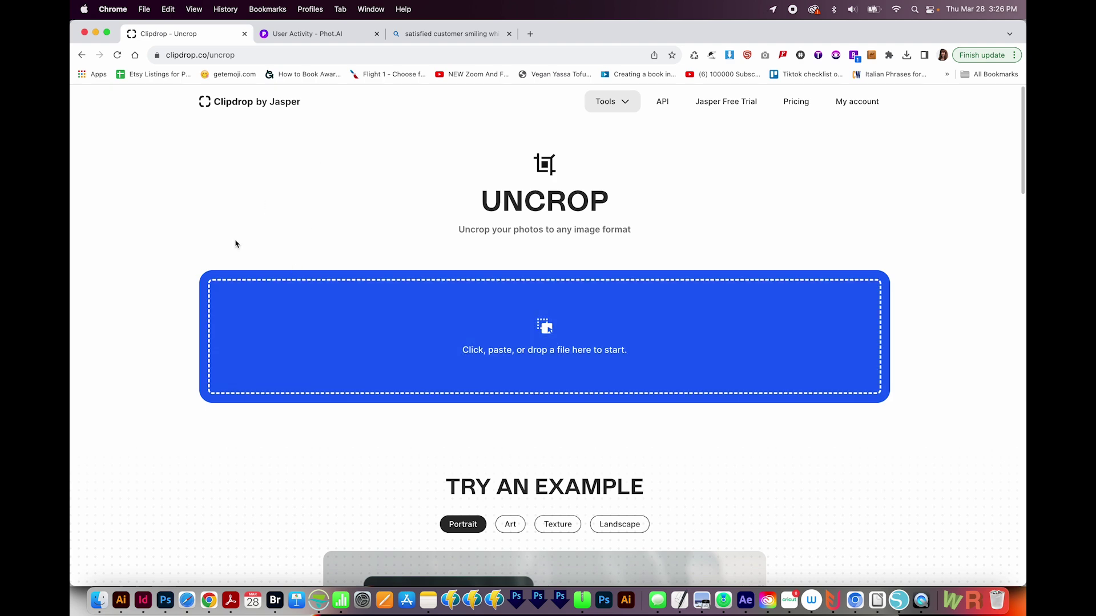
Upload OIG3.jpeg into Phot.AI's AI Image Extender after previewing the file
left_click(302, 34)
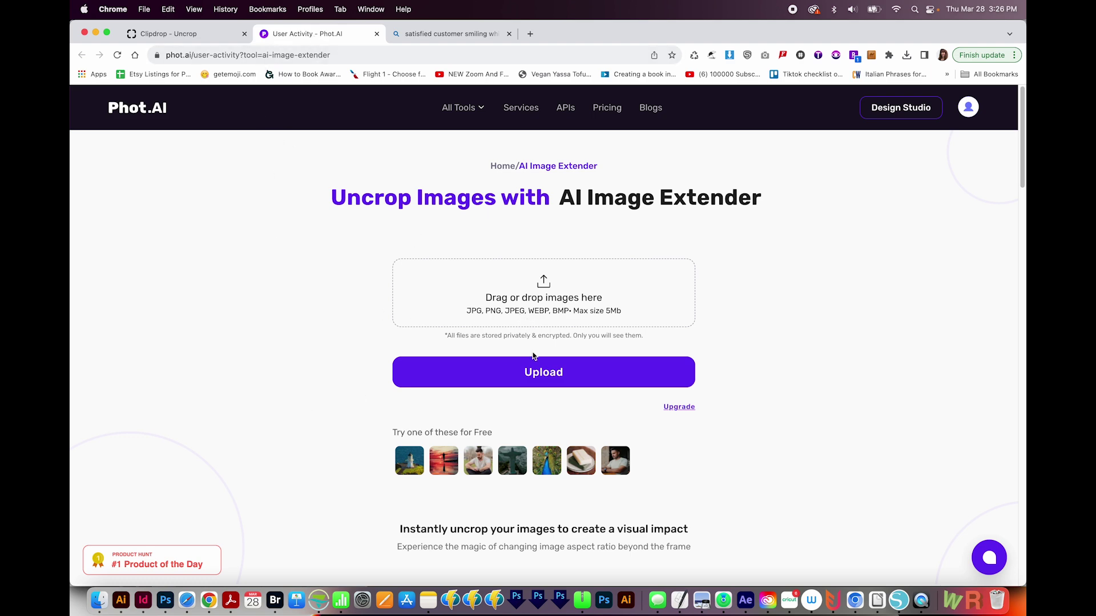
left_click(533, 377)
key("space")
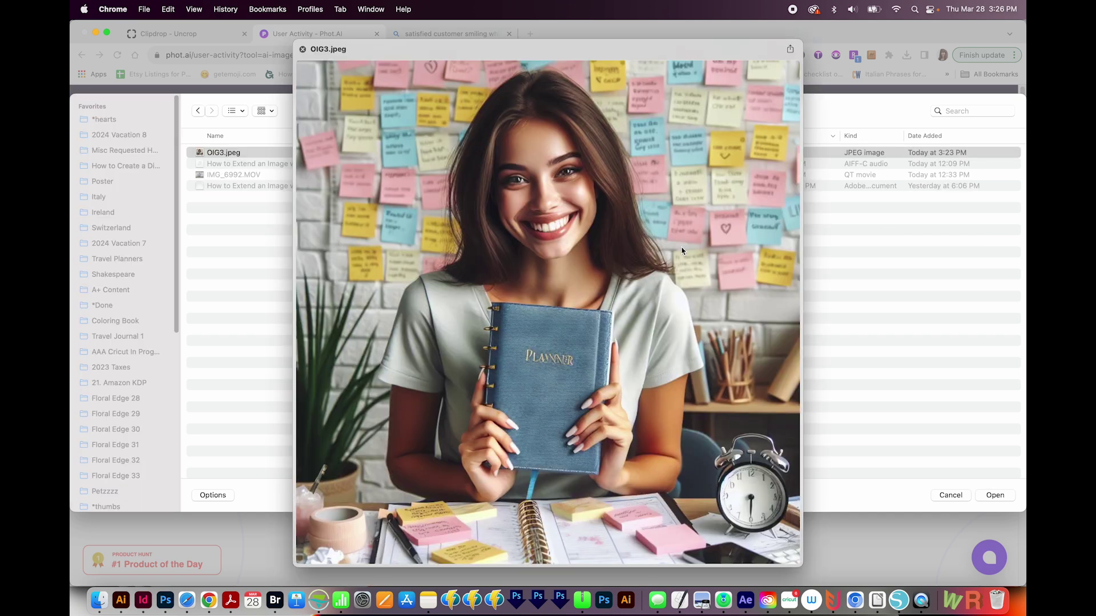
key("space")
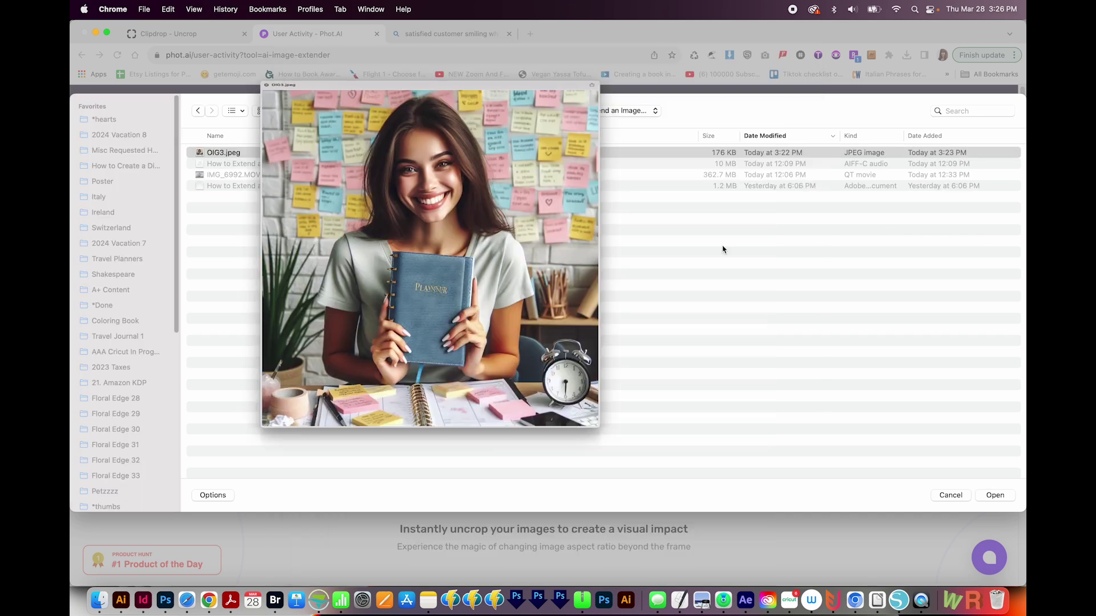
left_click(994, 496)
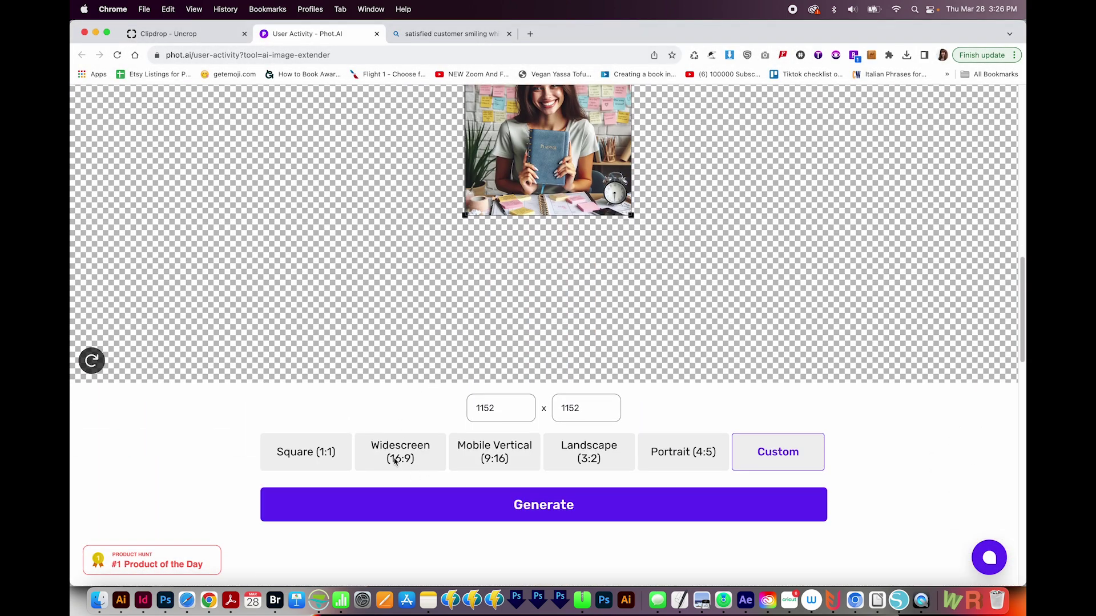
Choose the Widescreen (16:9) 1821×1024 size and generate the extended image
left_click(394, 455)
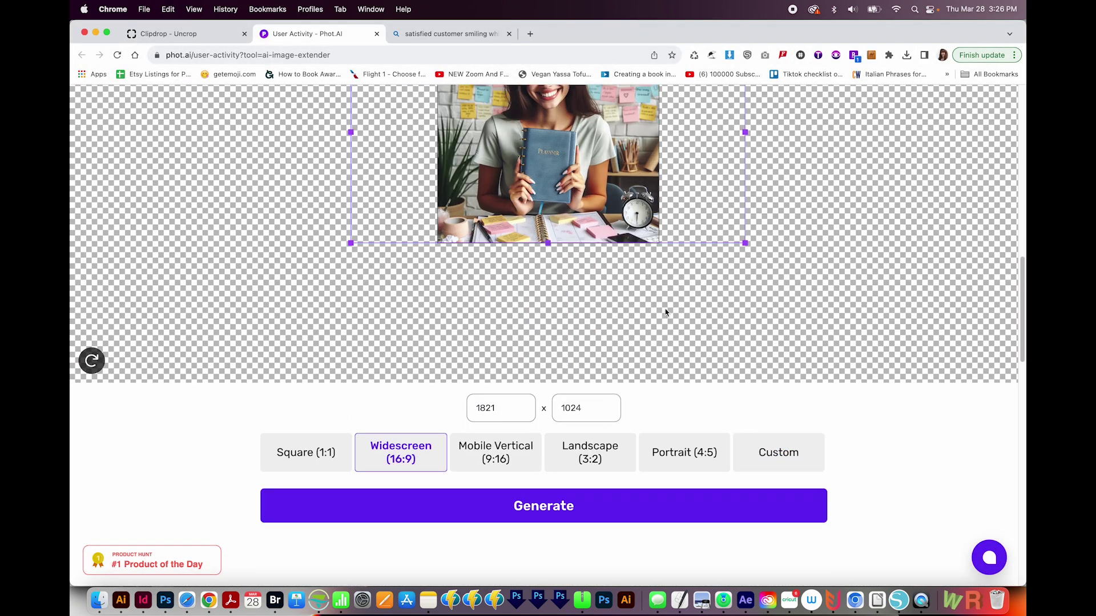
scroll(666, 311, "up", 2)
left_click(577, 549)
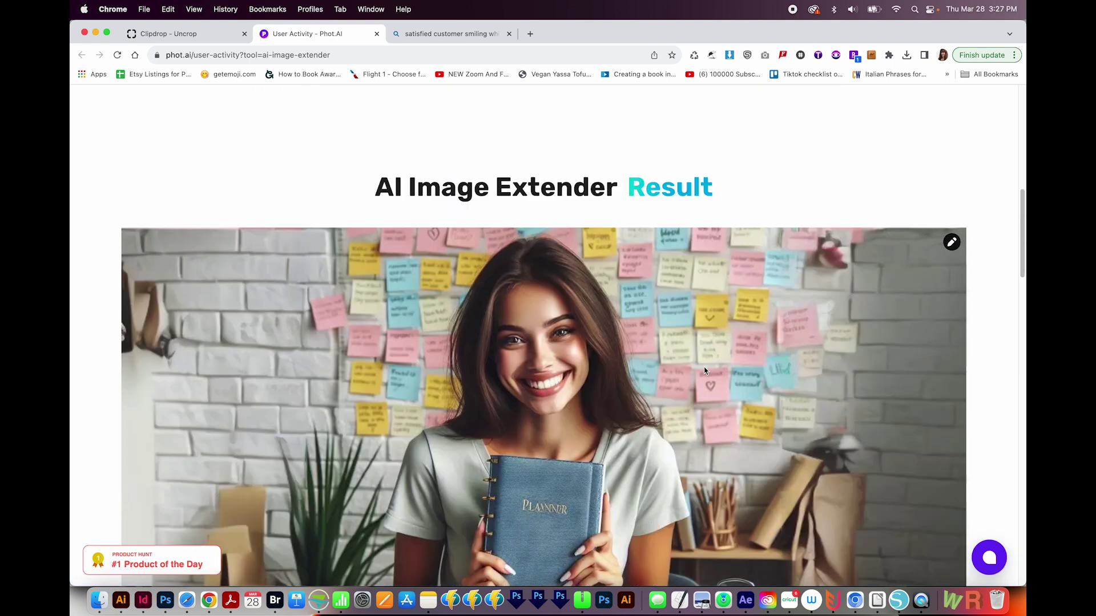
Review the widened result and download it as HHK1F9JL_output_0.jpeg
scroll(748, 330, "down", 3)
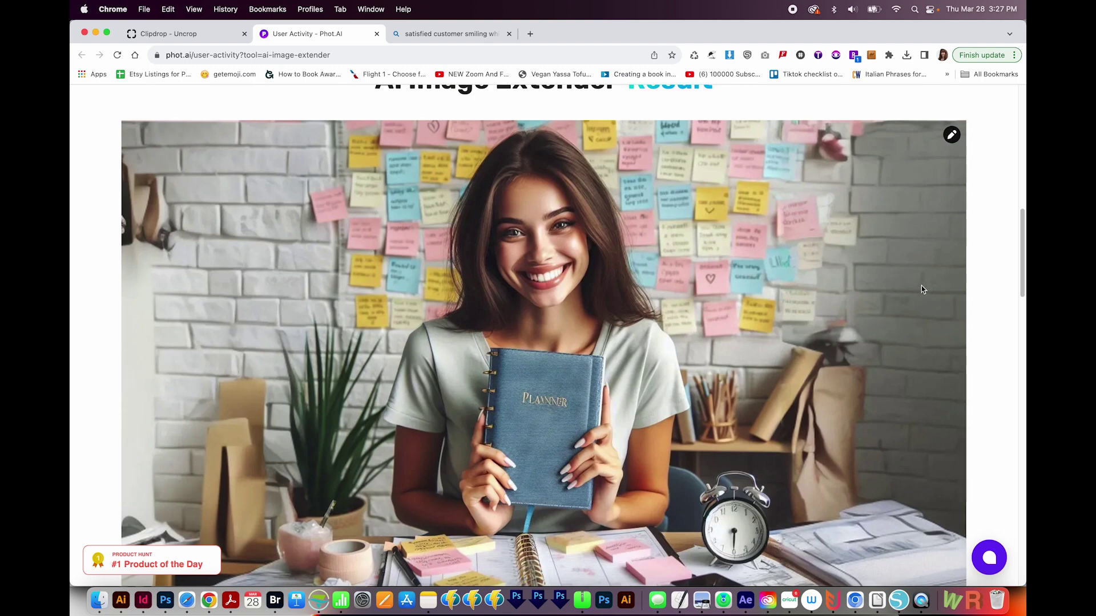
scroll(840, 279, "up", 3)
scroll(840, 280, "down", 7)
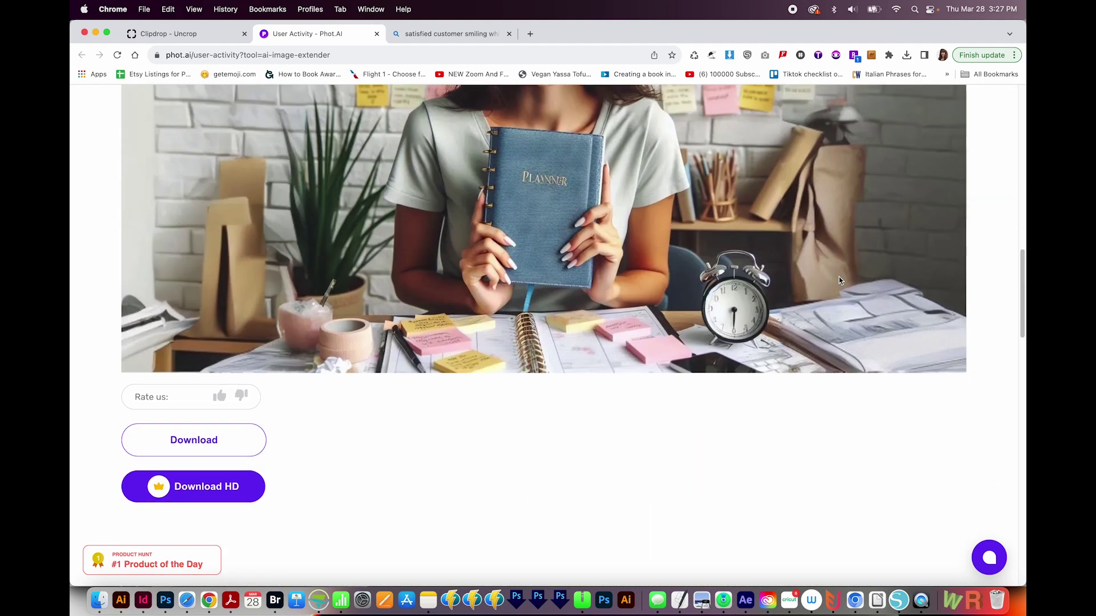
scroll(400, 371, "up", 2)
left_click(181, 510)
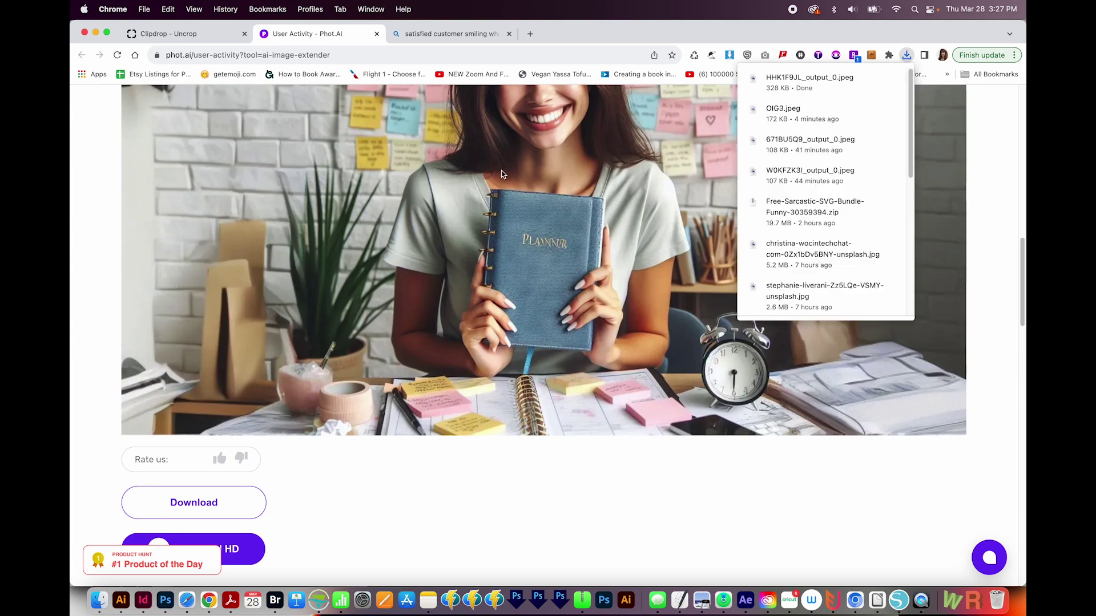
Quick Look the downloaded extended image, then drag the original OIG3.jpeg from Finder toward Photoshop
left_click(811, 79)
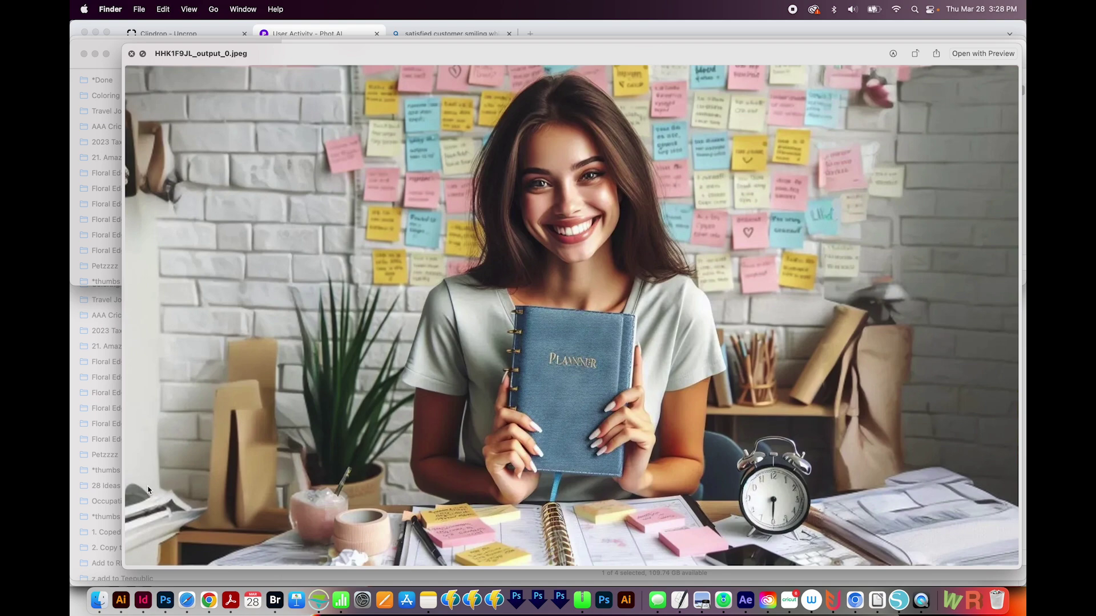
key("space")
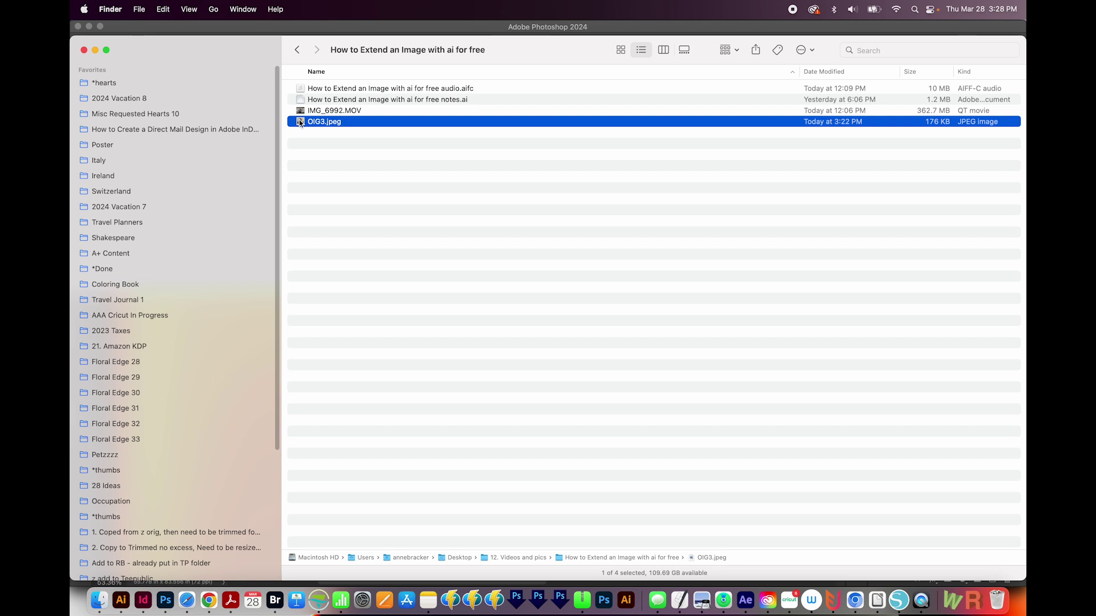
left_click_drag(301, 125, 166, 609)
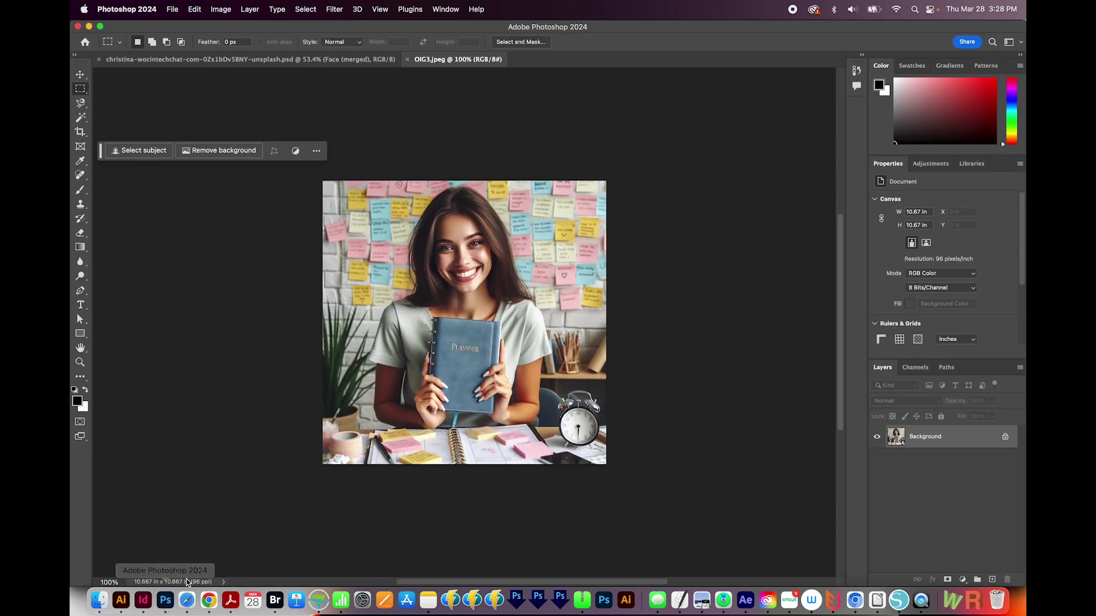
Open OIG3.jpeg in Photoshop and crop-extend its canvas at 16:9 to 18.96 × 10.67 inches
left_click(78, 132)
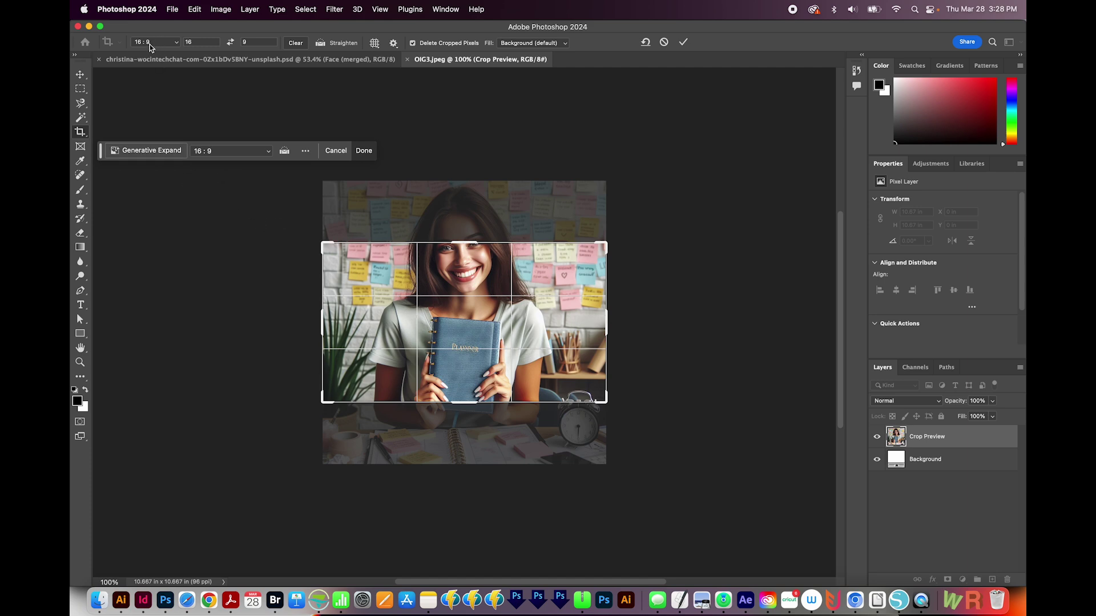
left_click(175, 47)
left_click(165, 49)
left_click_drag(607, 242, 720, 185)
key("Return")
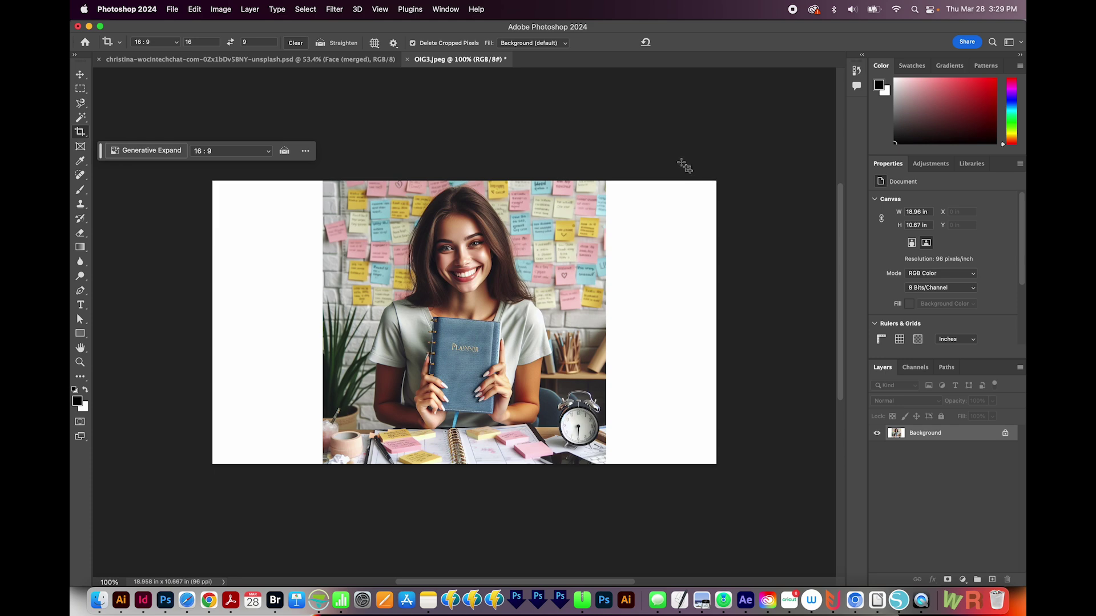
key("m")
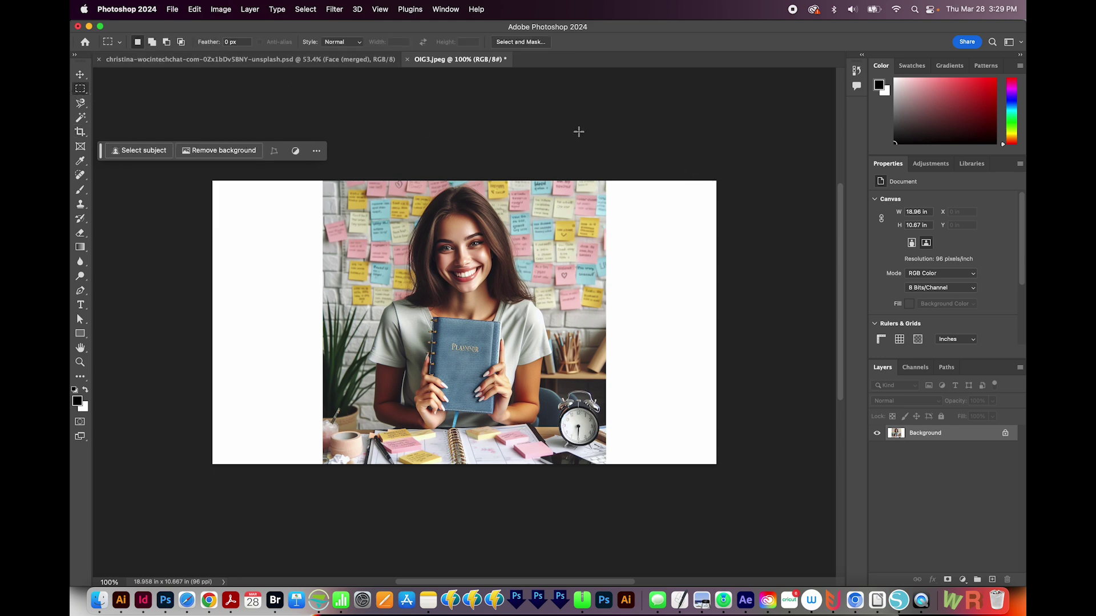
Marquee-select the right white strip, then add the left white strip to the selection
left_click_drag(601, 182, 756, 473)
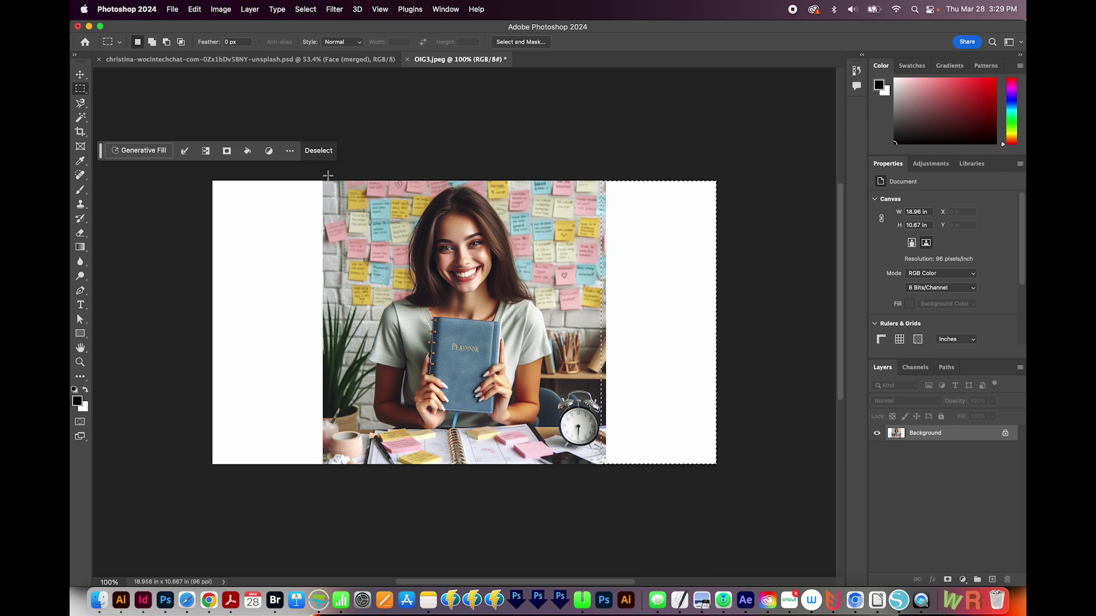
key("shift")
left_click_drag(327, 175, 139, 479)
left_click(453, 9)
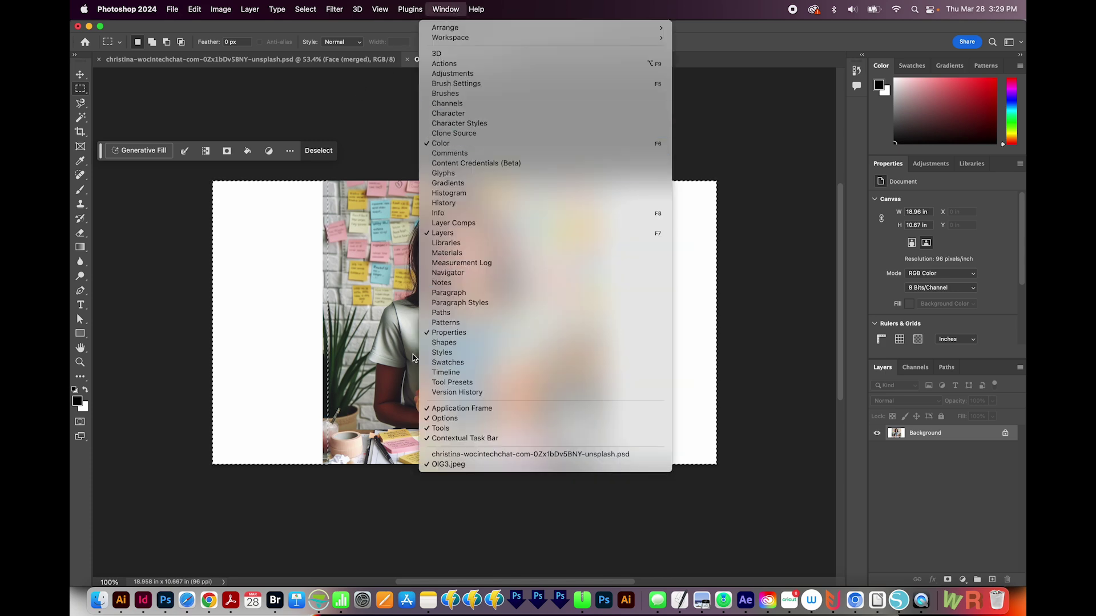
Run Generative Fill with an empty prompt to extend the brick wall, shelves and desk
left_click(130, 158)
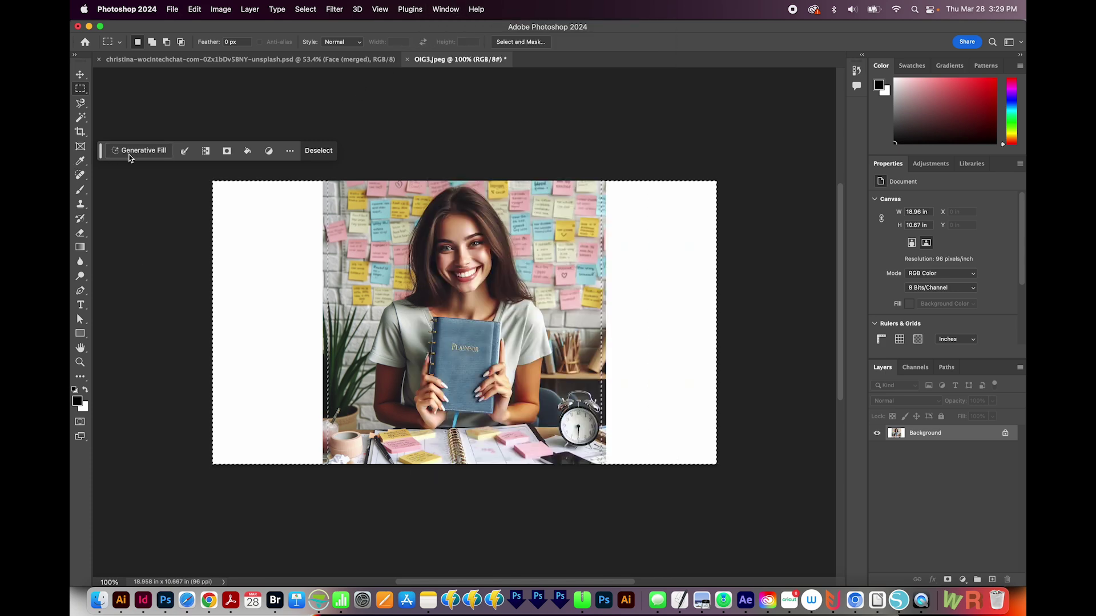
left_click(130, 157)
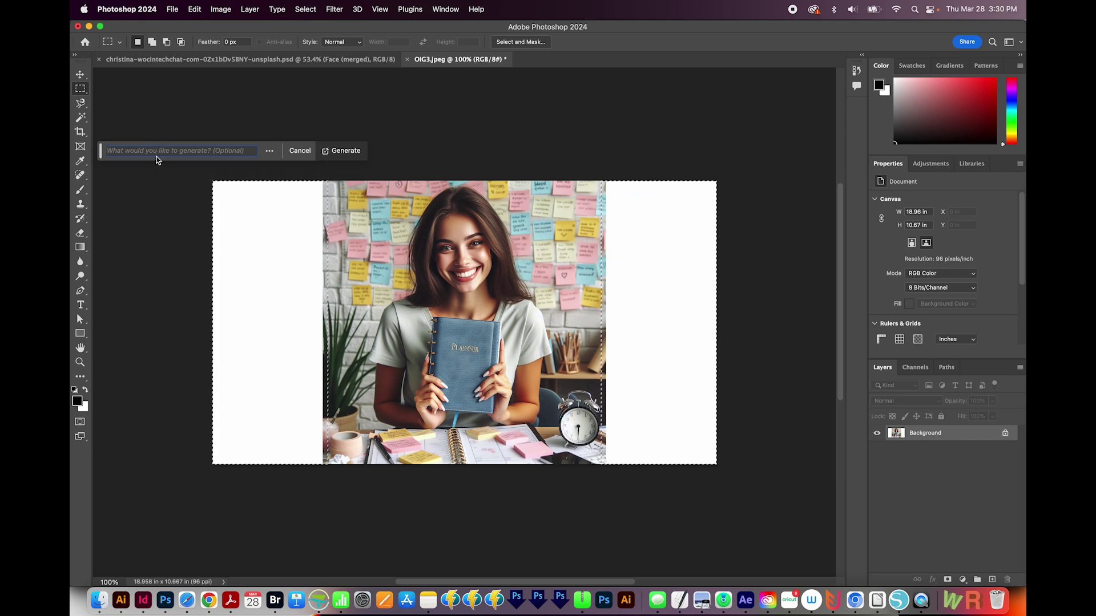
left_click(345, 152)
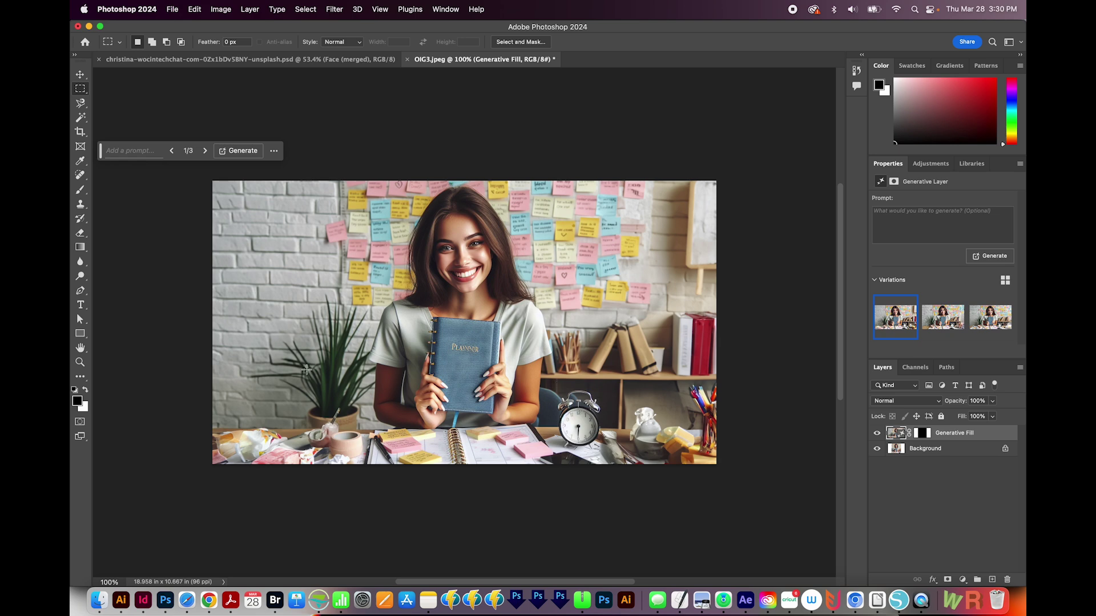
Preview the second and third Generative Fill variations, then deselect the layer to view the result
left_click(205, 152)
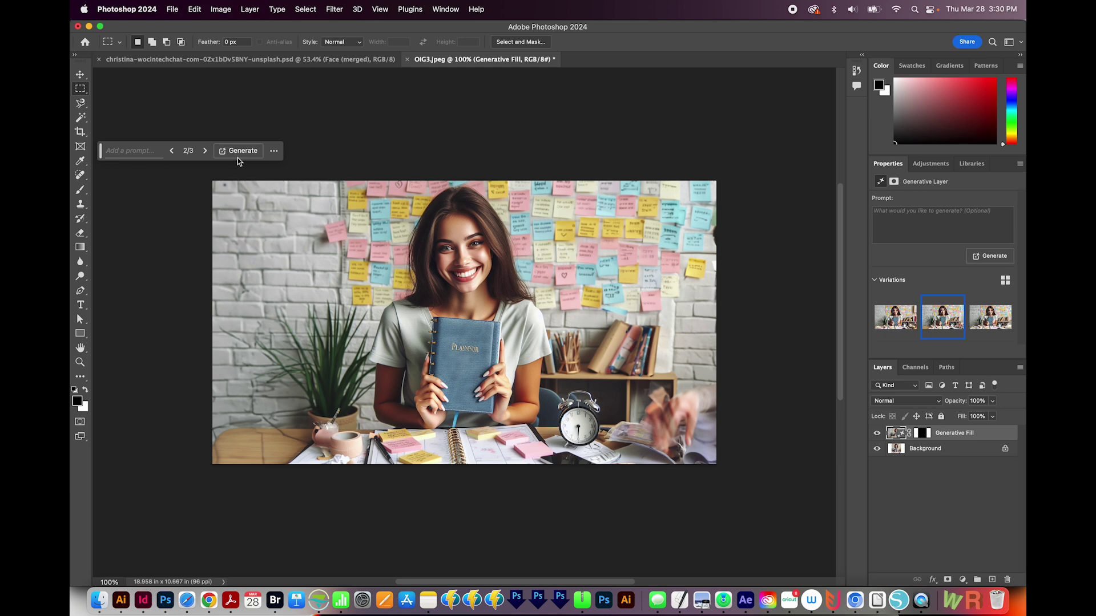
left_click(205, 152)
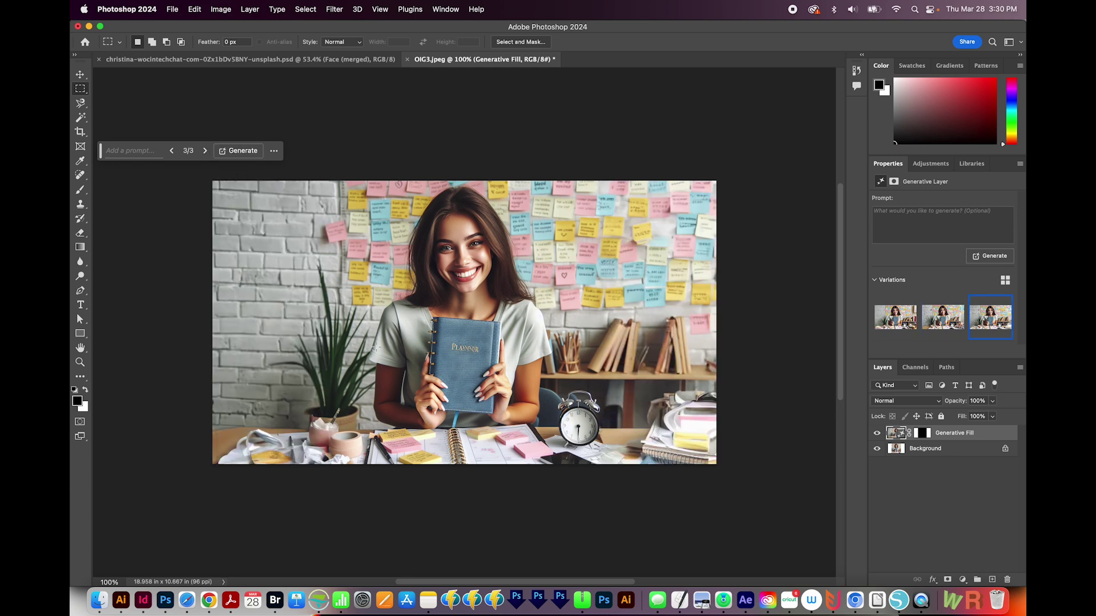
left_click(445, 383)
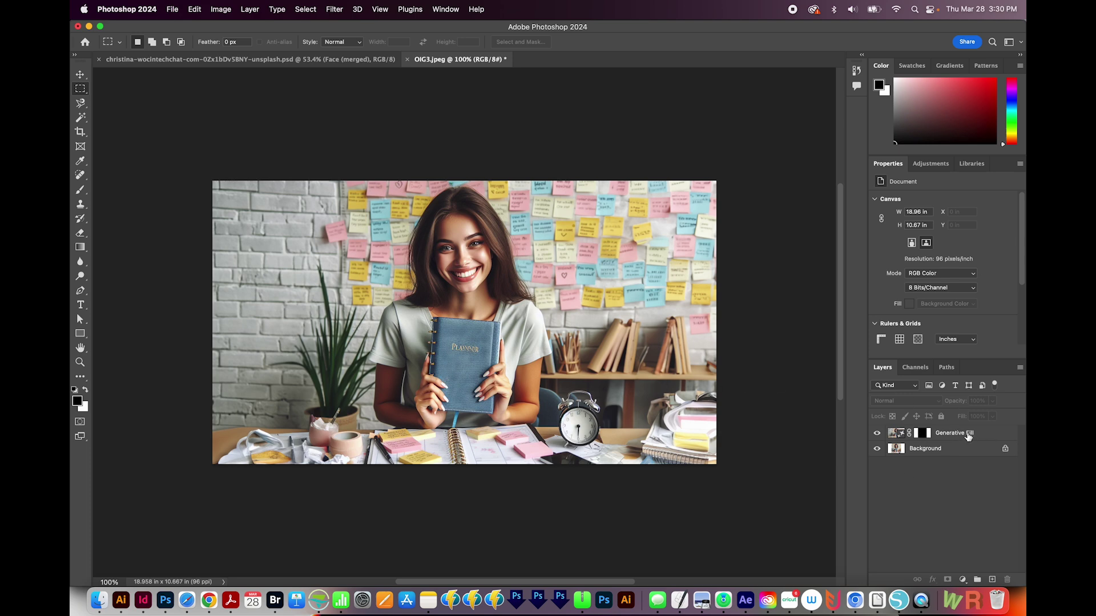
Reselect the Generative Fill layer, step back through its variations, and deselect it again
left_click(969, 434)
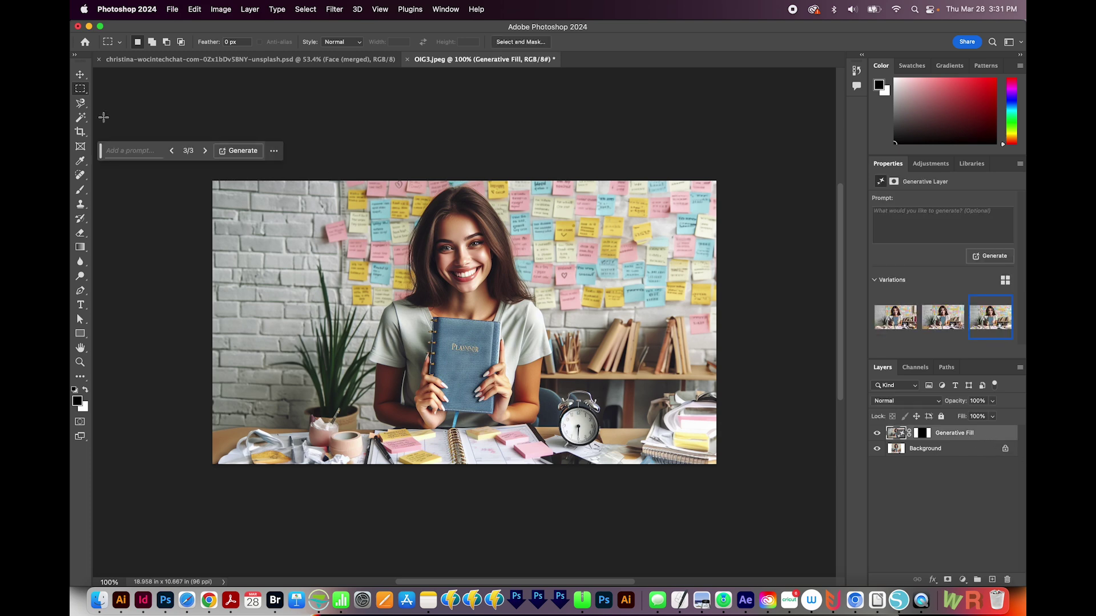
left_click(171, 151)
left_click(171, 150)
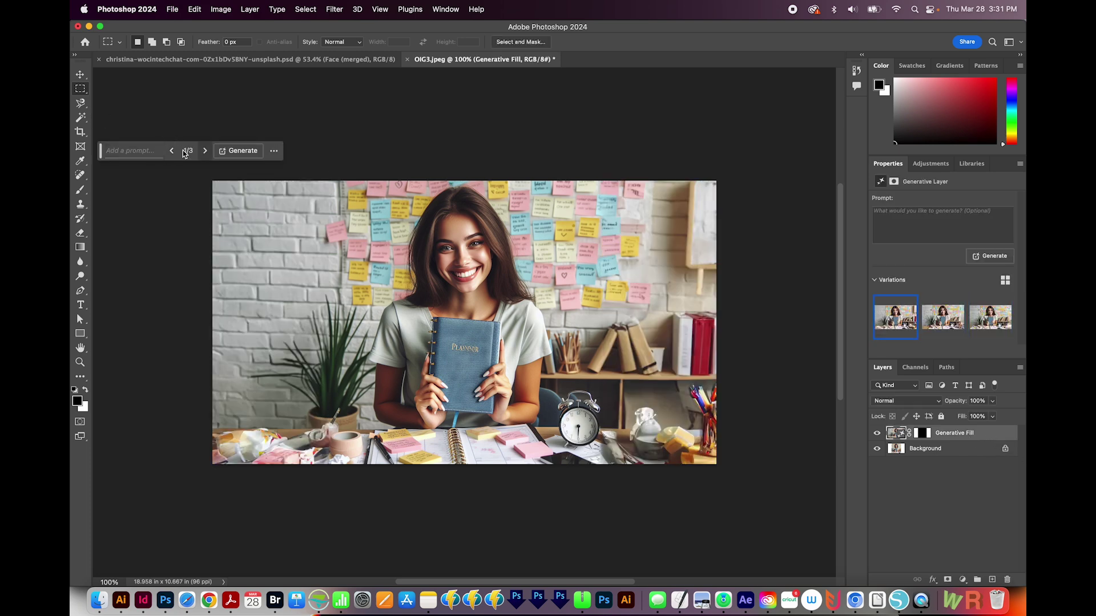
left_click(924, 482)
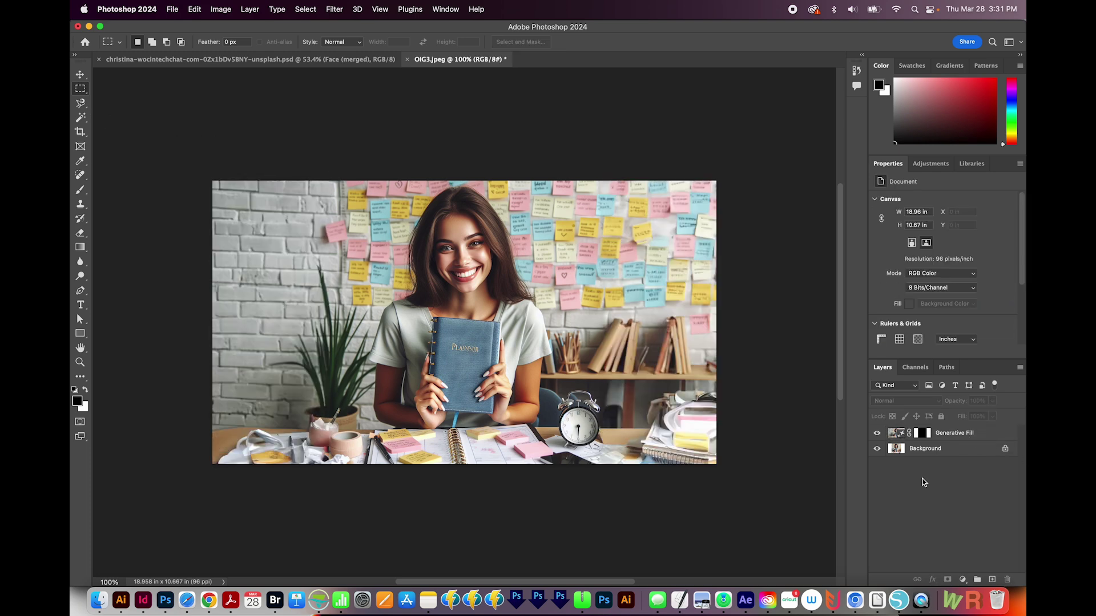
left_click(172, 10)
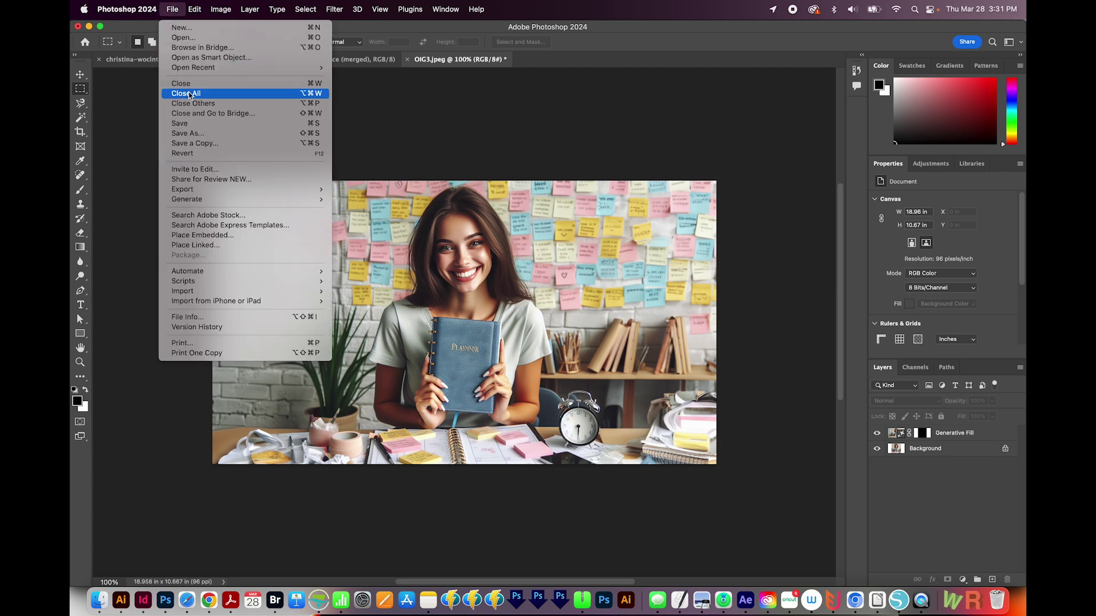
Save the widened image as OIG3.psd with the default Photoshop format options
left_click(191, 139)
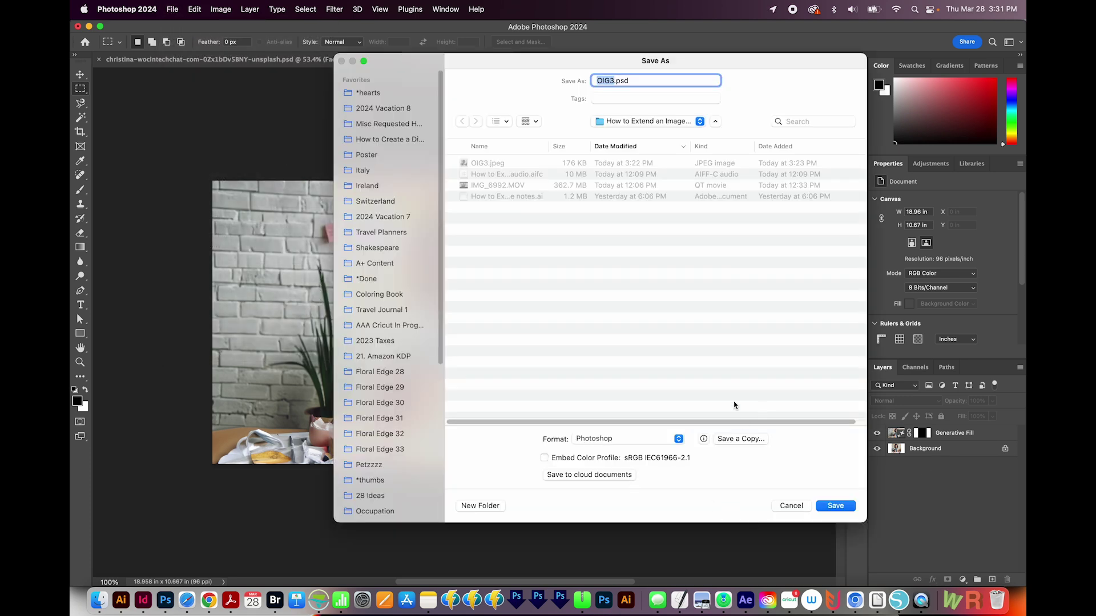
left_click(835, 506)
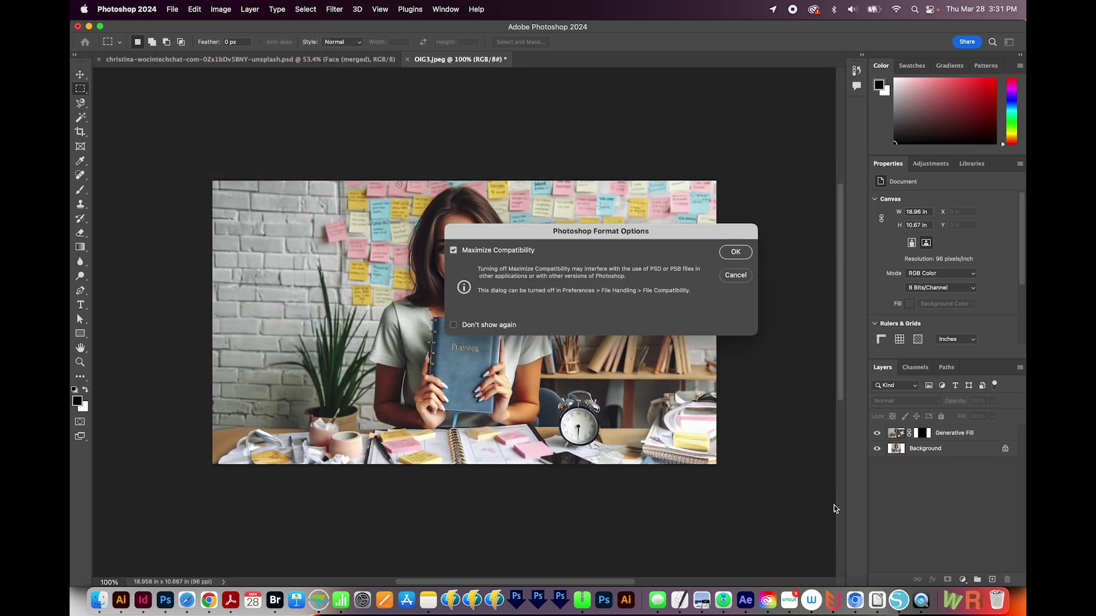
left_click(738, 252)
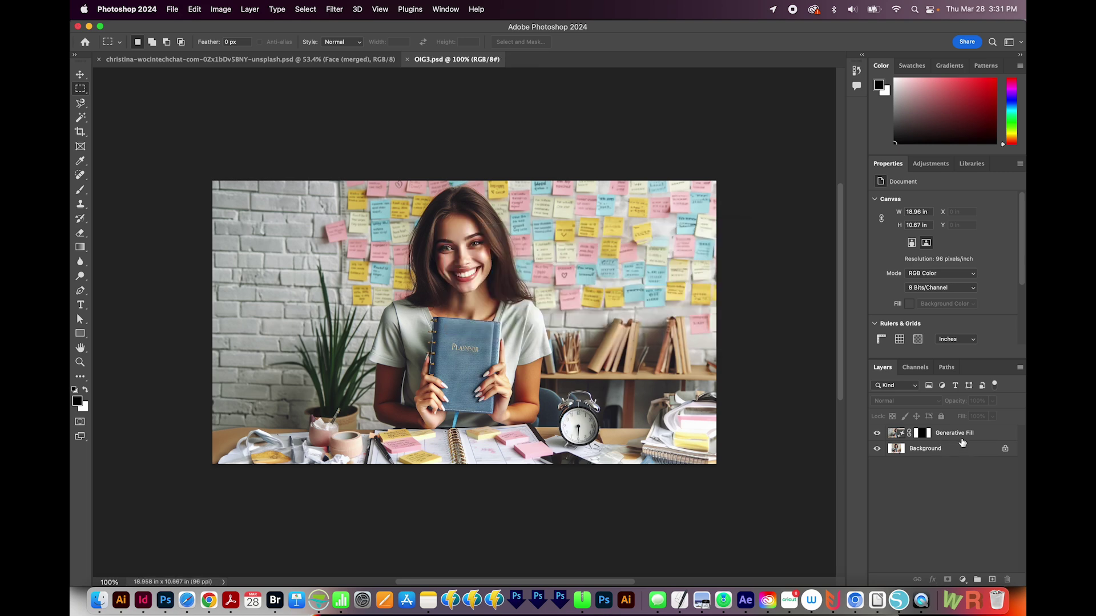
Merge the Generative Fill layer into the background and begin saving a JPEG copy
key("super+e")
left_click(172, 9)
left_click(195, 135)
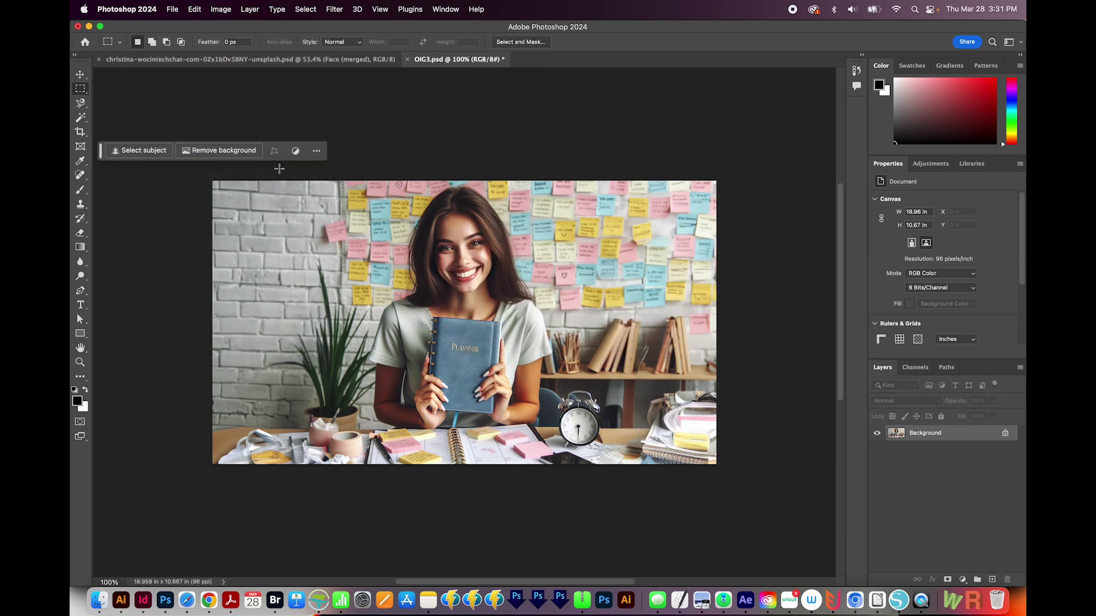